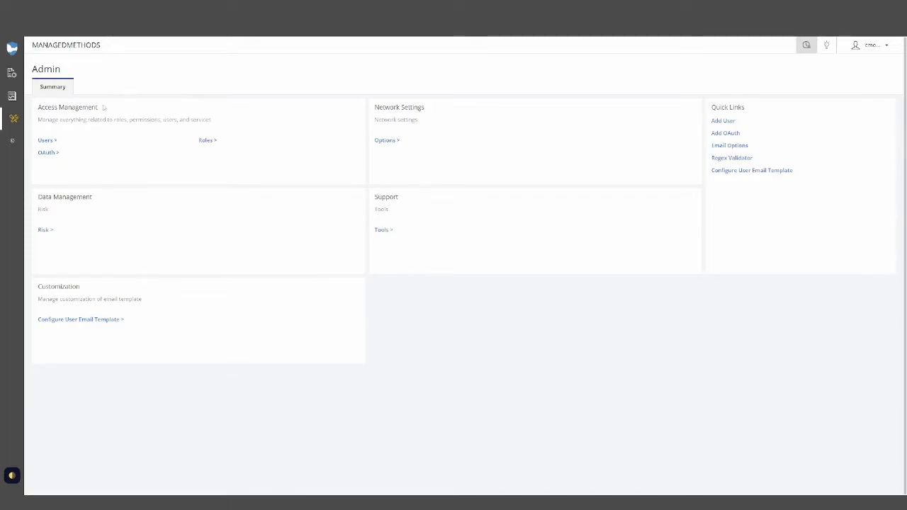
Step: Open the user activity log in Access Management and examine its filter categories and report options
left_click(47, 140)
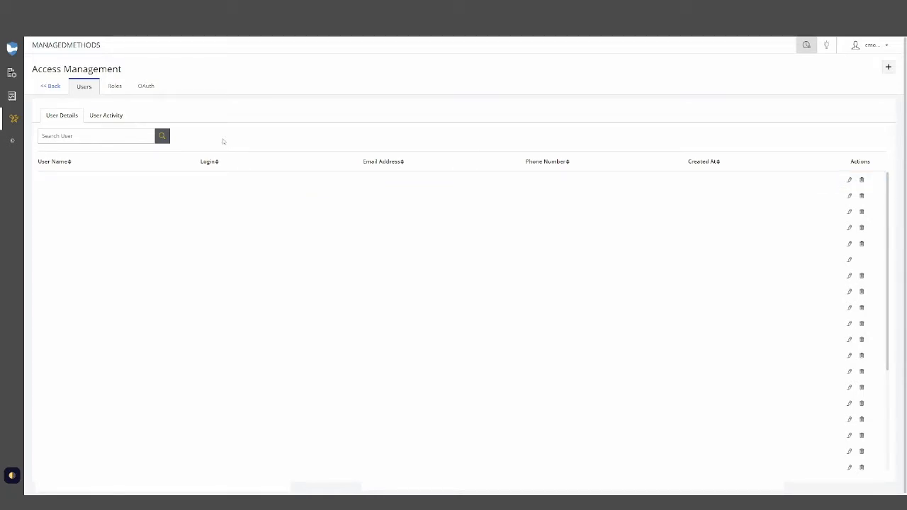
left_click(116, 116)
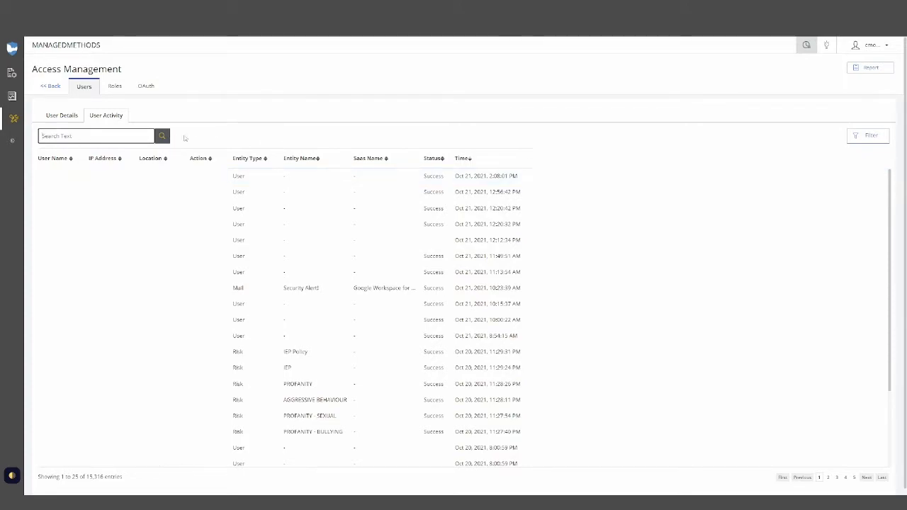
left_click(858, 137)
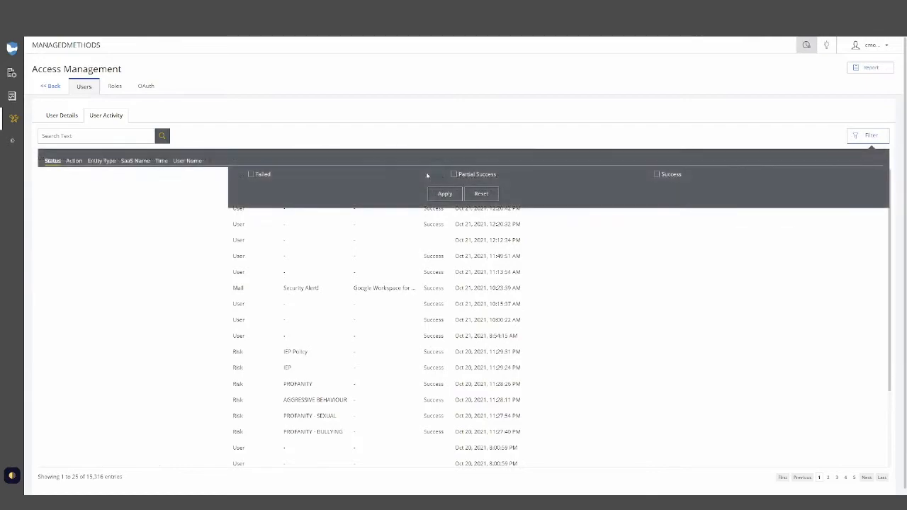
left_click(71, 162)
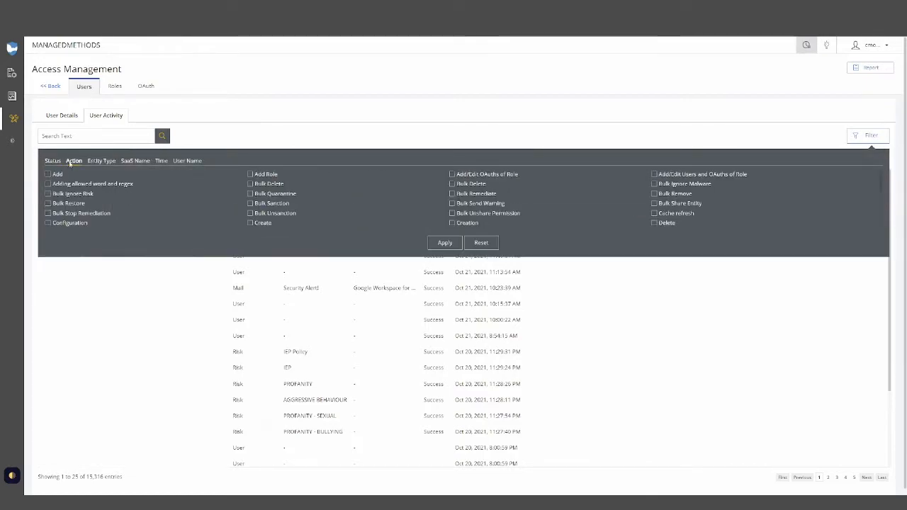
left_click(105, 163)
left_click(132, 164)
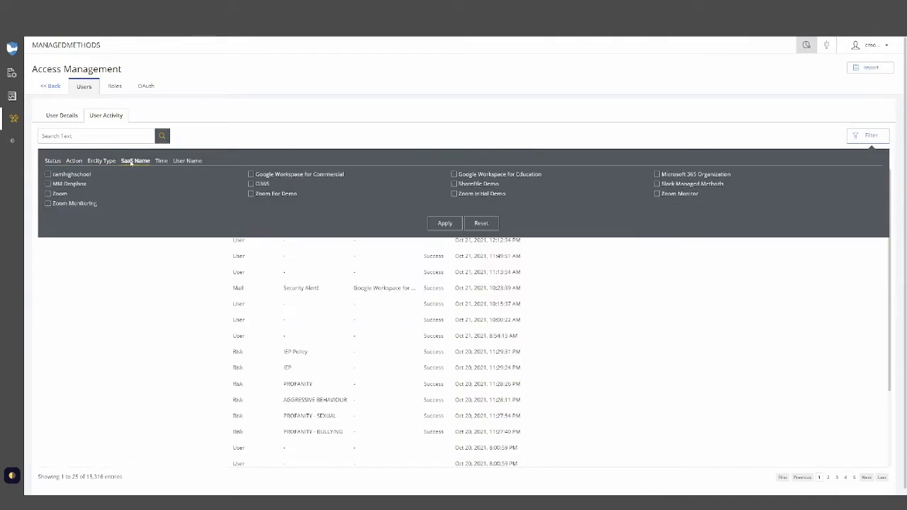
left_click(161, 162)
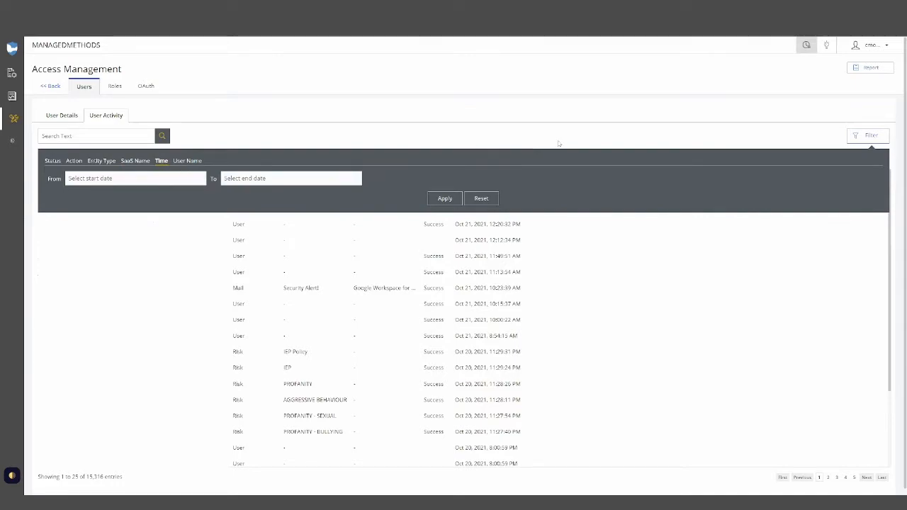
left_click(582, 132)
left_click(866, 68)
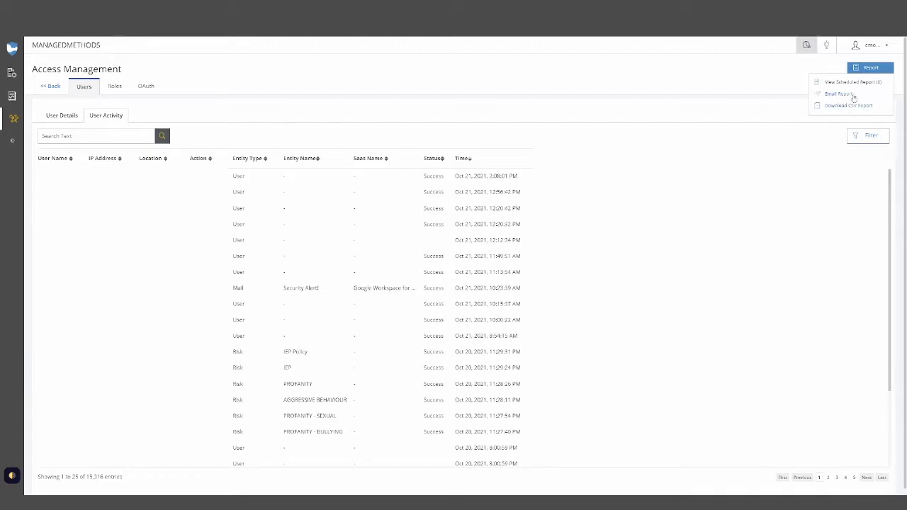
left_click(840, 93)
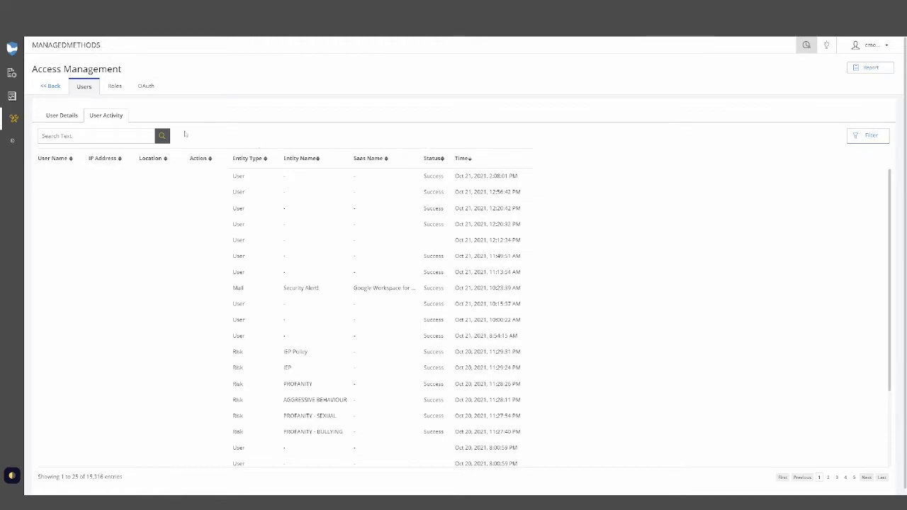
Step: Return to the user details, view the blank form for adding a user, and leave it without saving
left_click(70, 120)
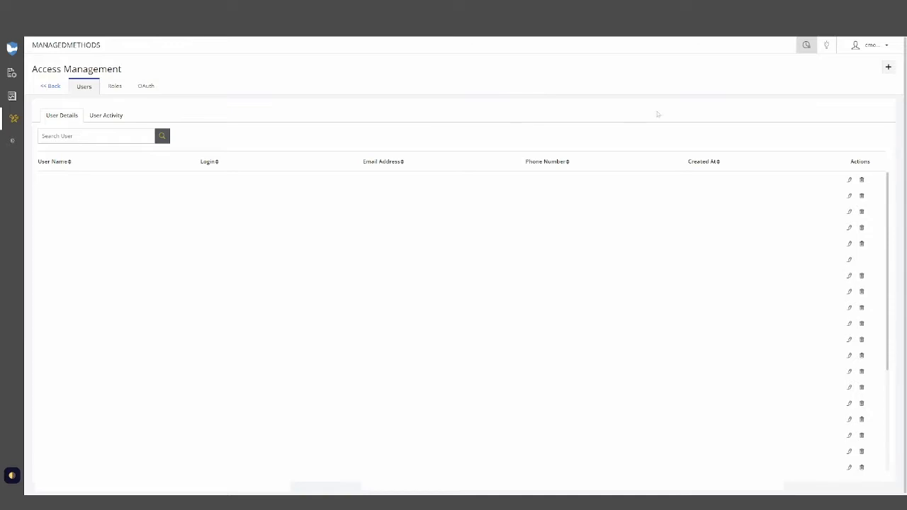
left_click(890, 69)
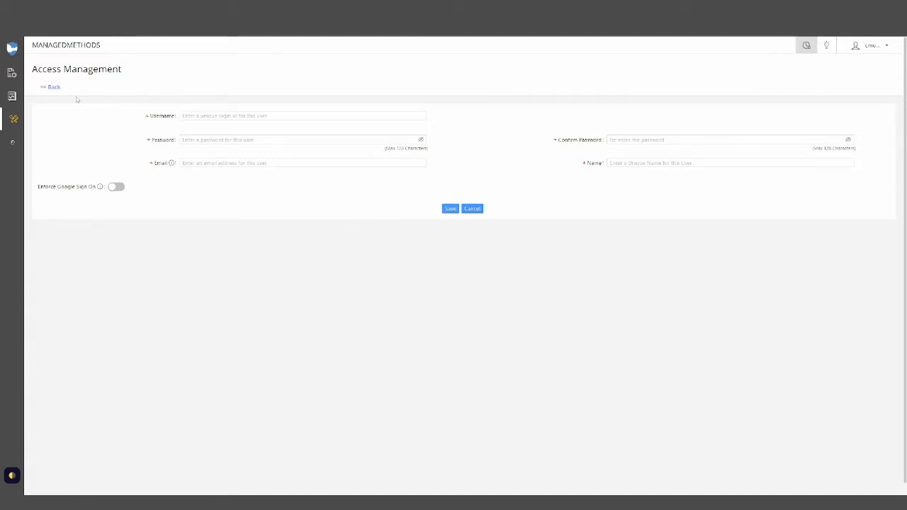
left_click(54, 88)
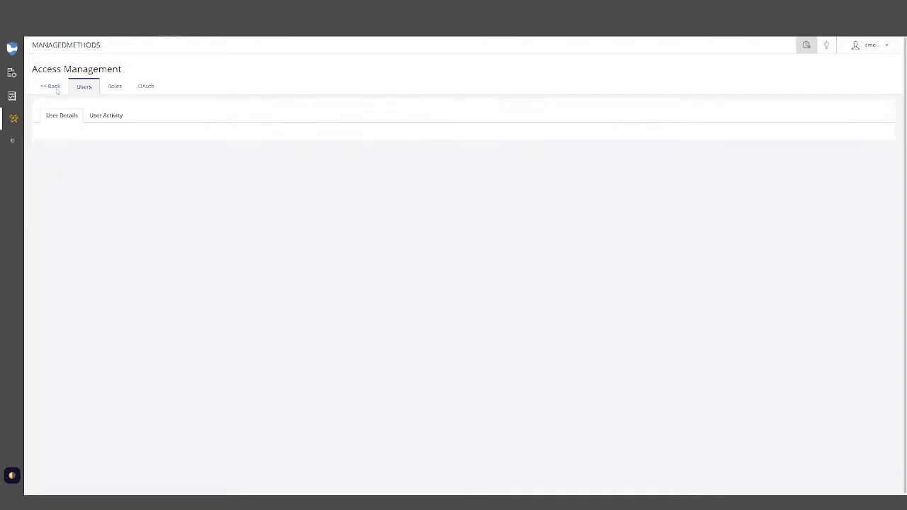
Step: Open the Counselor role's privileges and look through the Accounts, Files, Emails, Risk, Malware and Policy Violations permissions
left_click(116, 88)
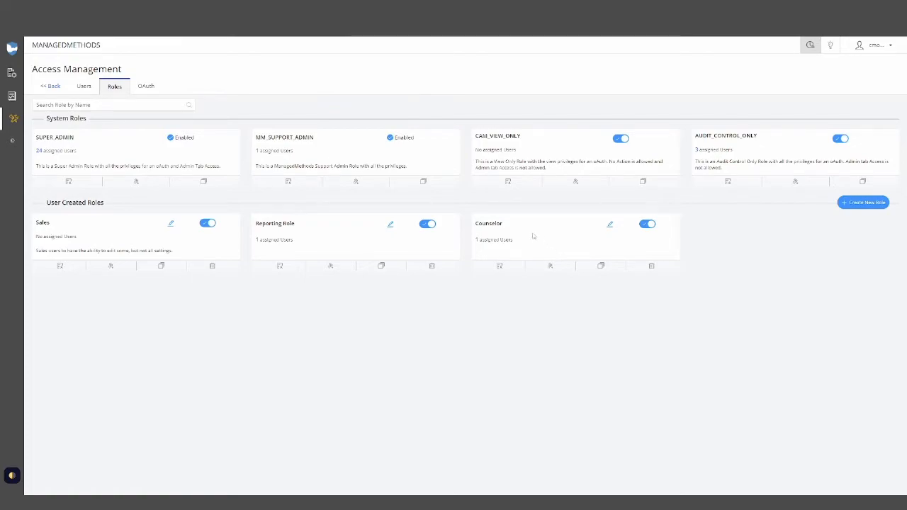
left_click(500, 267)
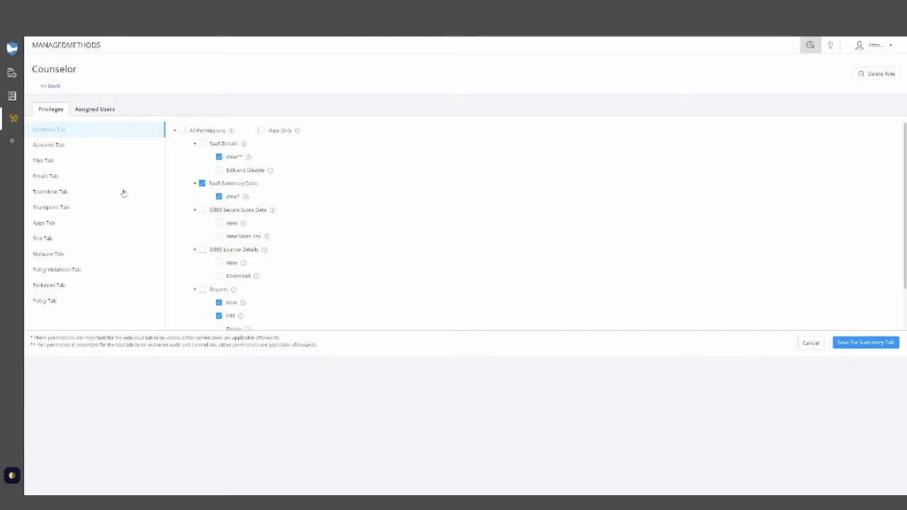
left_click(91, 146)
left_click(87, 162)
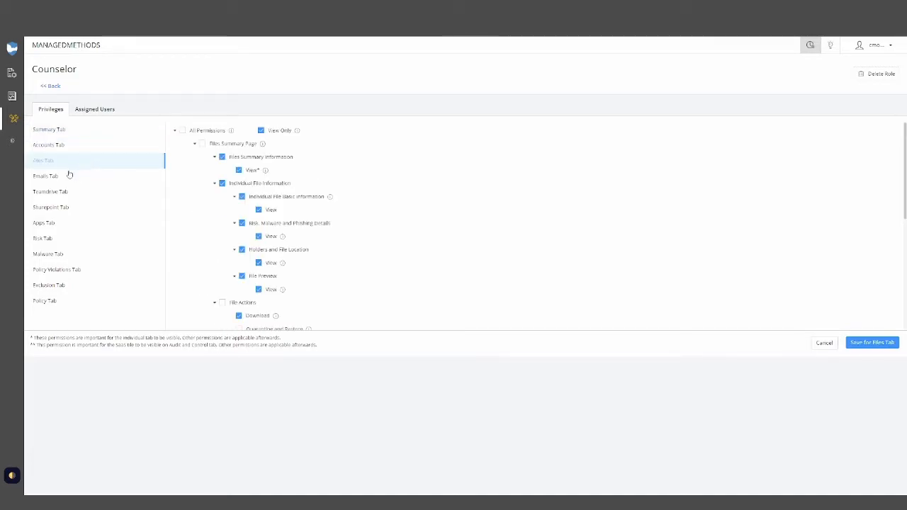
left_click(69, 176)
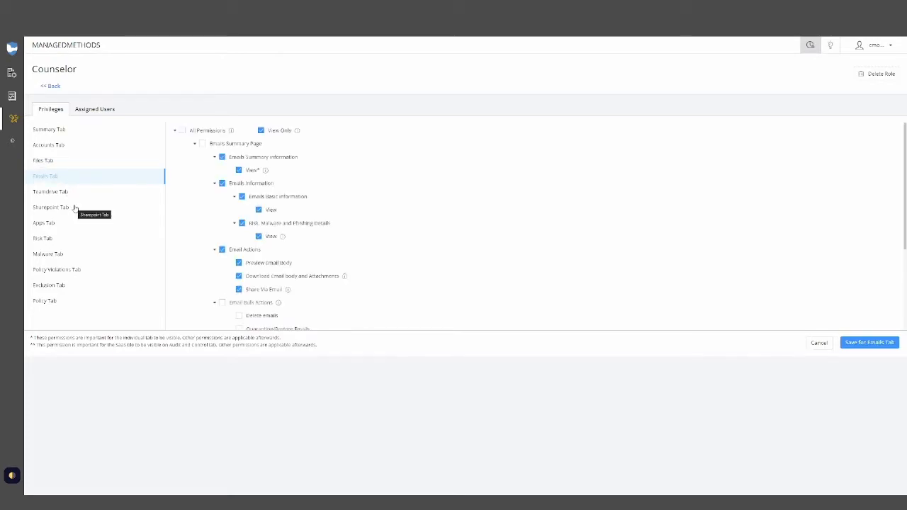
left_click(57, 239)
left_click(59, 255)
left_click(69, 270)
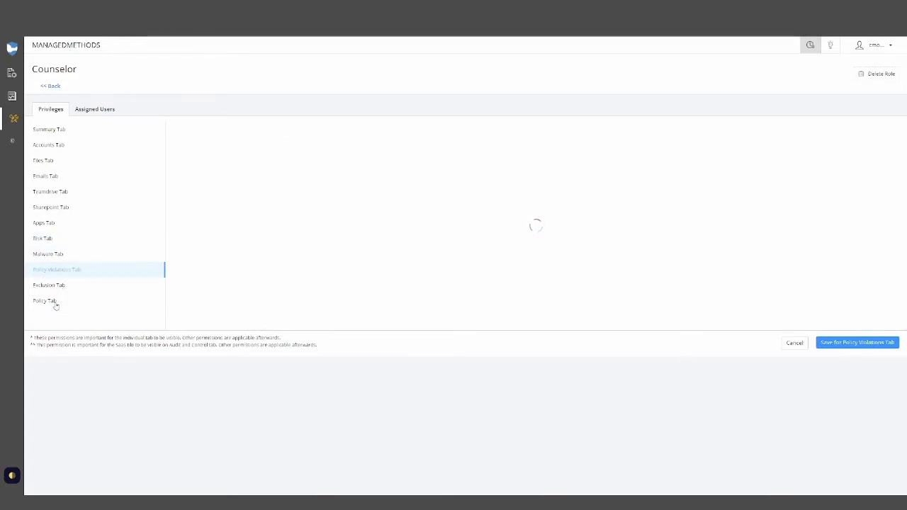
Step: Examine the Counselor role's full lists of Summary and Risk permissions
left_click(63, 131)
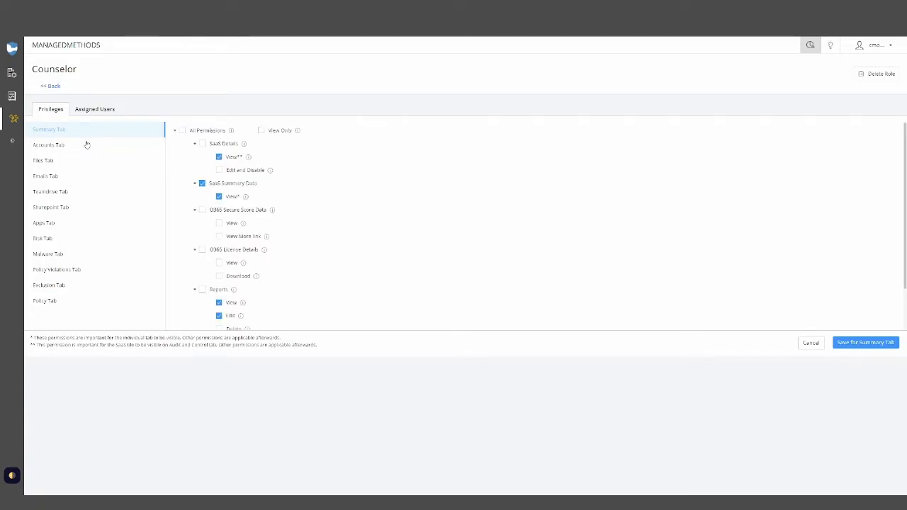
scroll(276, 266, "down", 2)
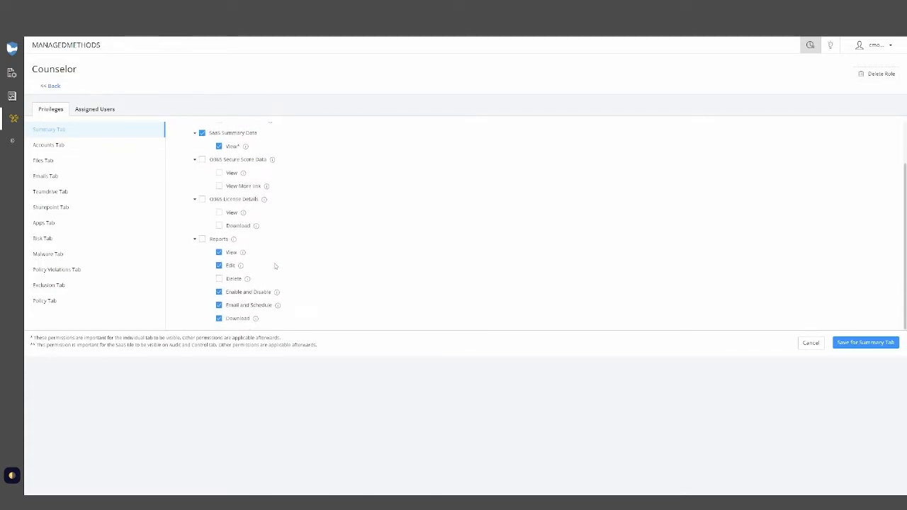
scroll(275, 266, "up", 2)
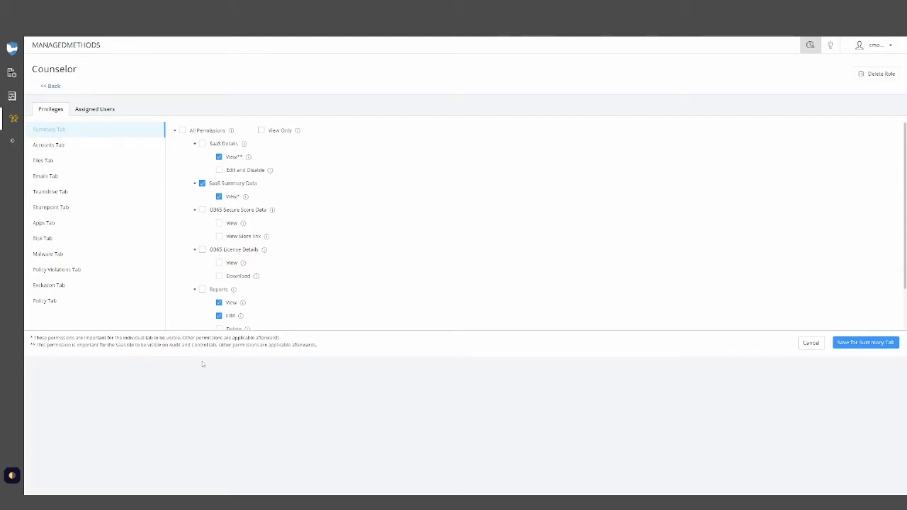
left_click(83, 242)
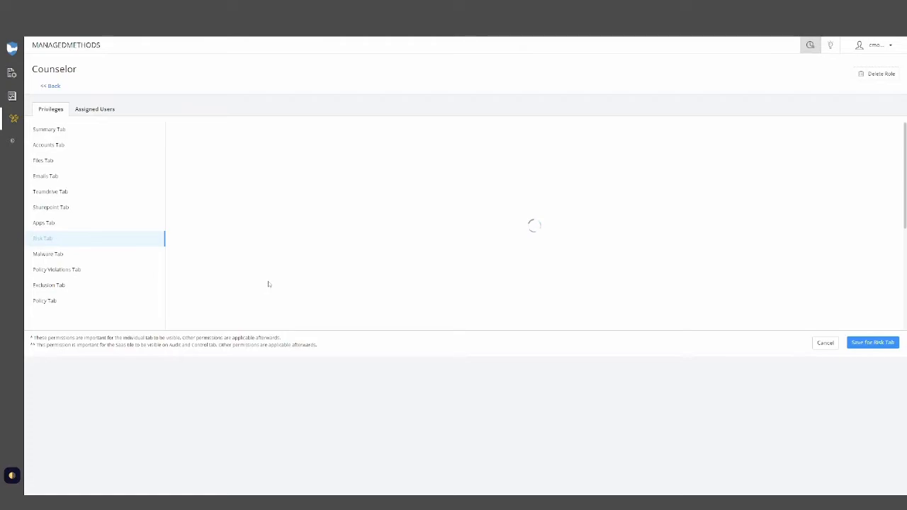
scroll(322, 232, "down", 5)
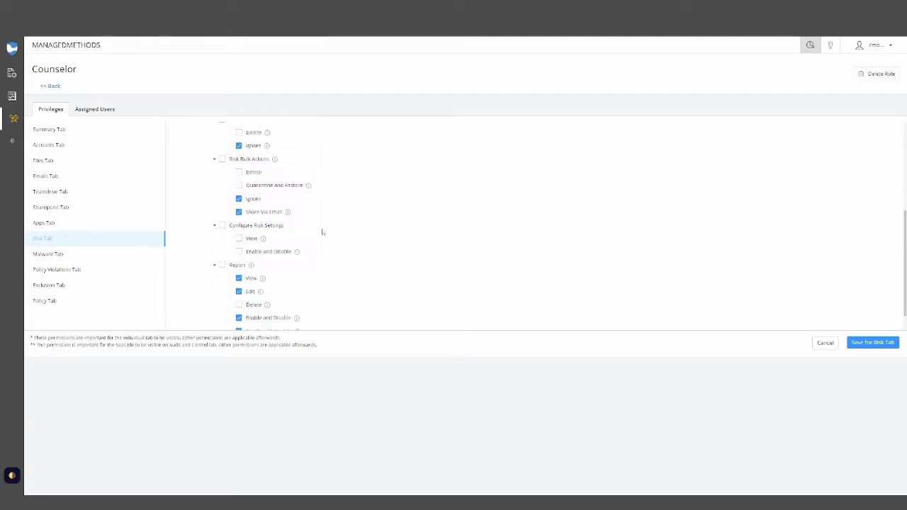
scroll(322, 231, "up", 5)
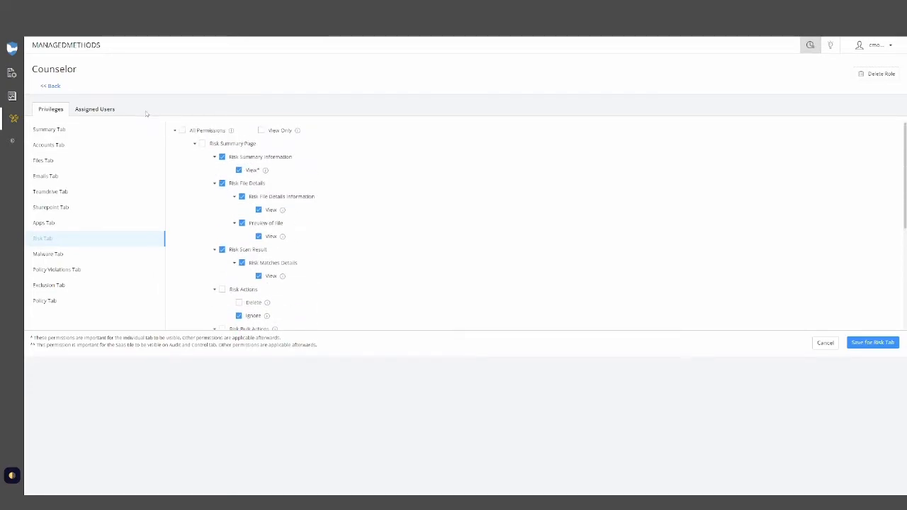
Step: View the users assigned to the Counselor role and the form for assigning users, closing it without changes
left_click(115, 111)
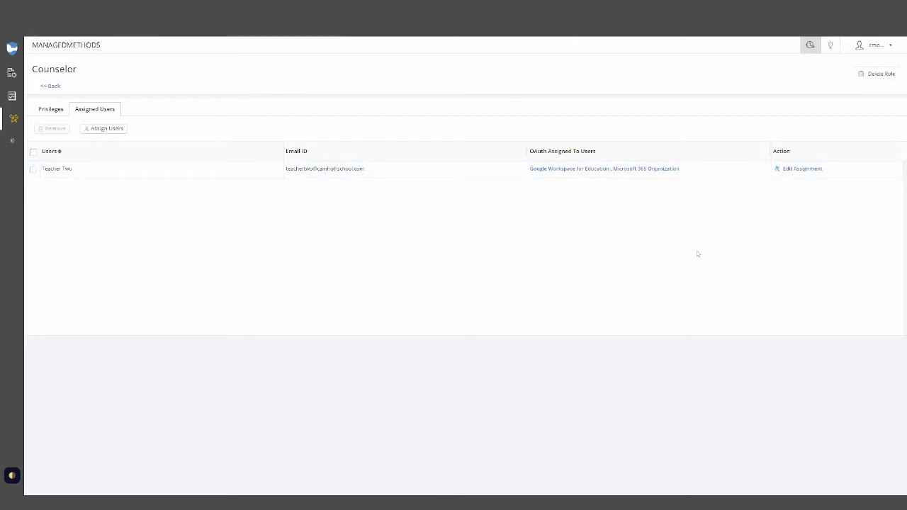
left_click(93, 129)
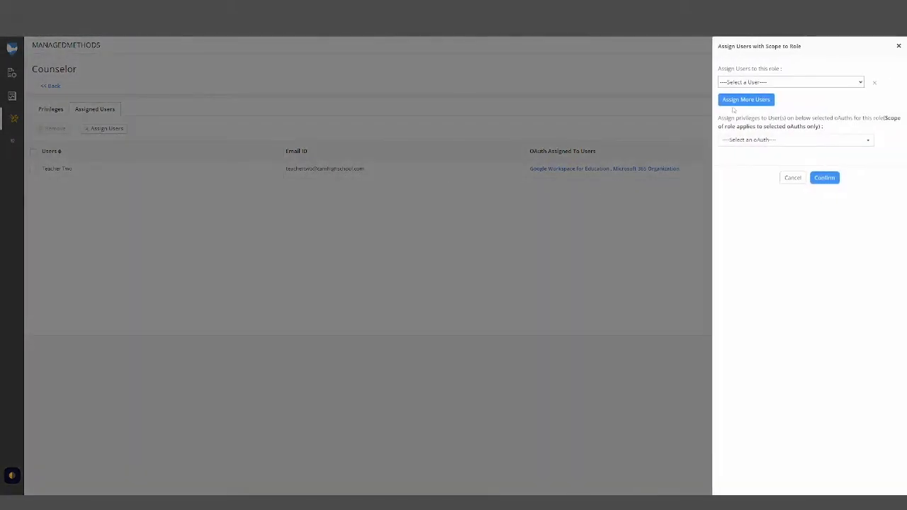
left_click(659, 218)
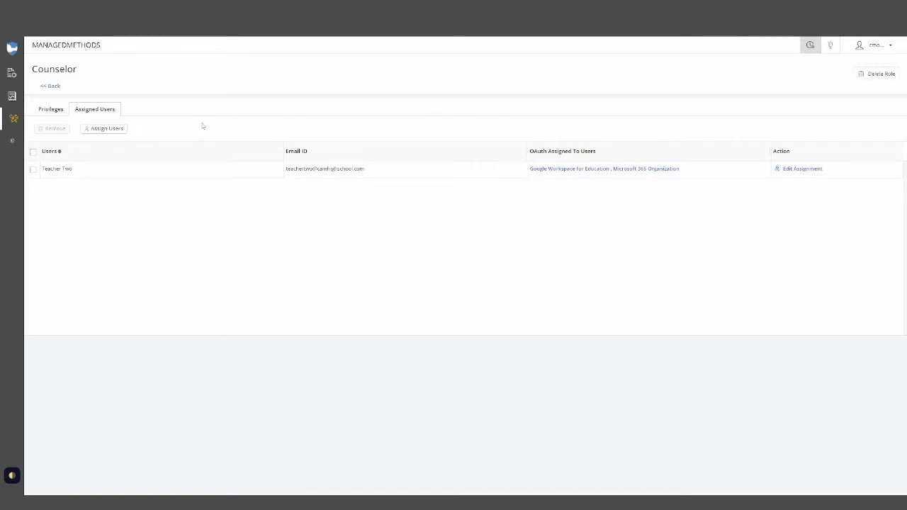
Step: Open the risk list in Data Management and examine the IEP risk's settings and the blank new-risk form
left_click(12, 121)
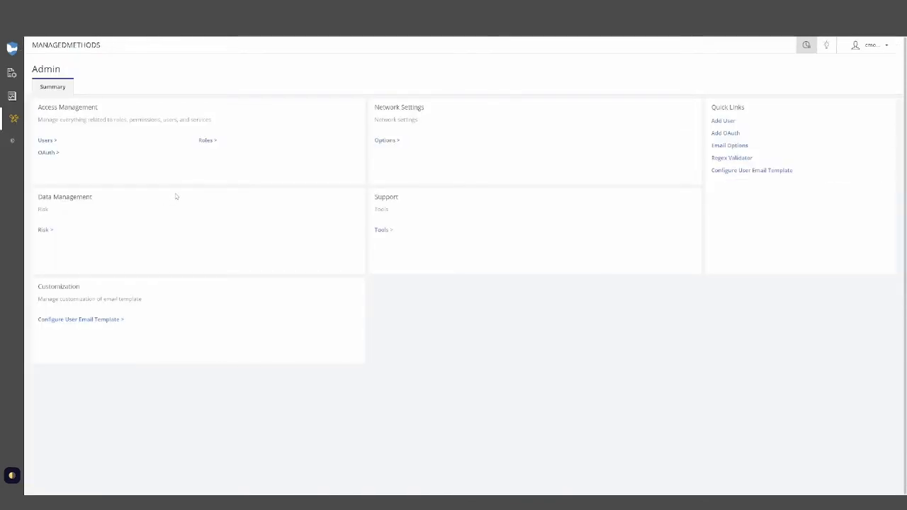
left_click(45, 231)
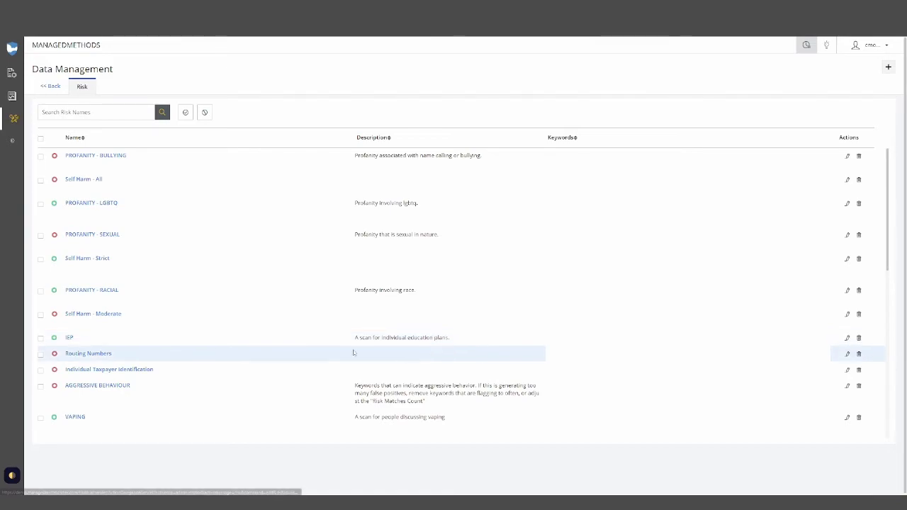
left_click(69, 338)
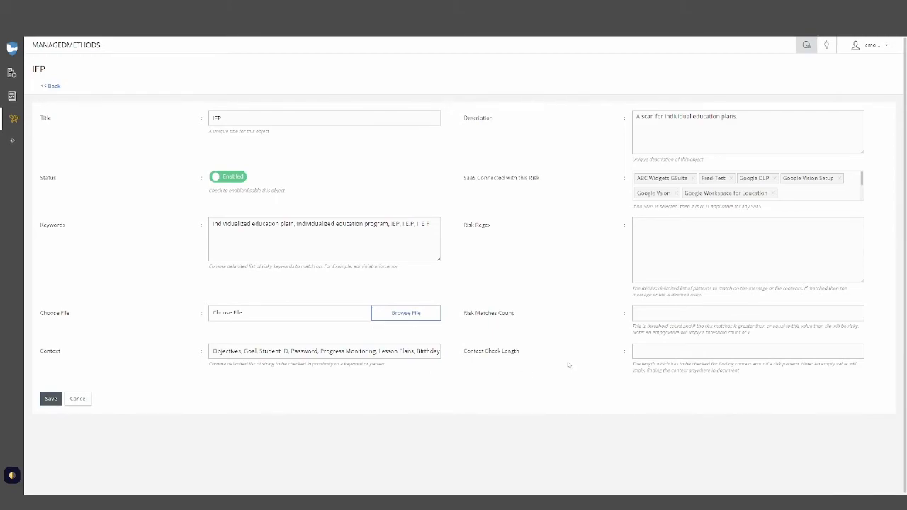
left_click(54, 87)
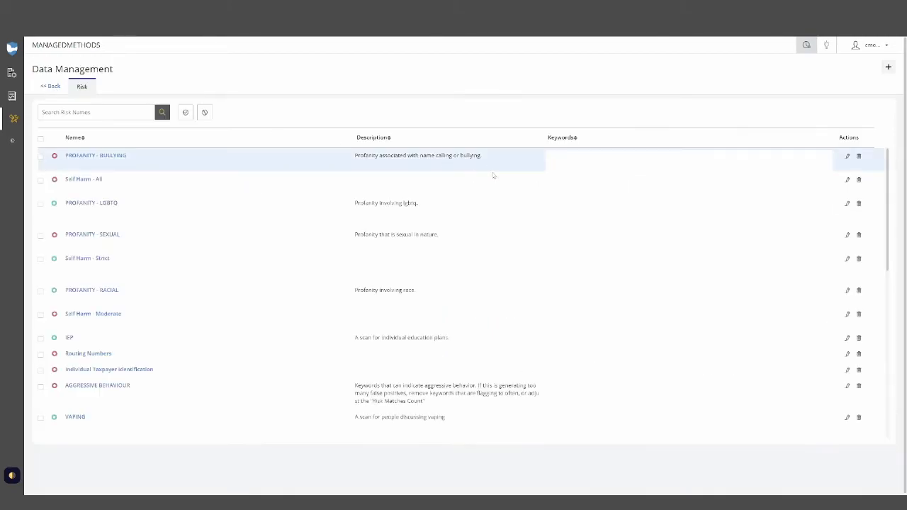
left_click(886, 74)
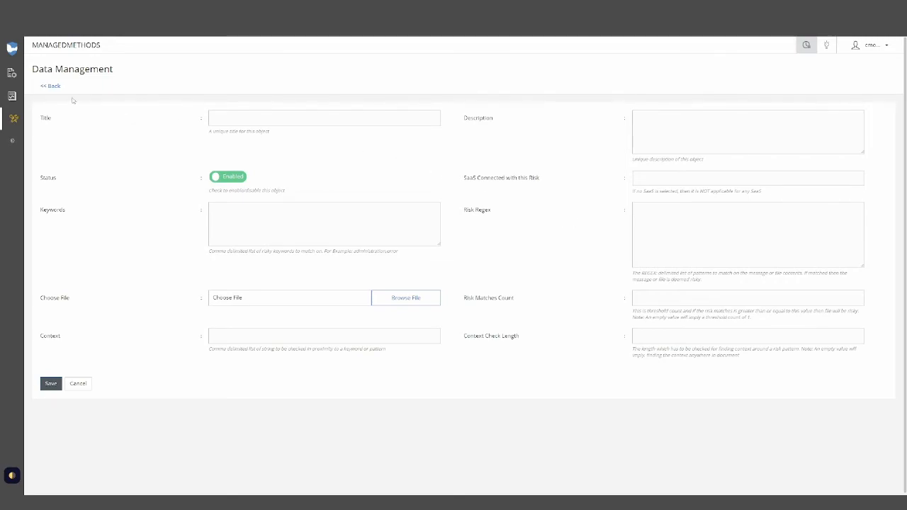
left_click(52, 87)
Step: Open the user email customization and preview the Send Warning template for content remediation
mouse_move(20, 122)
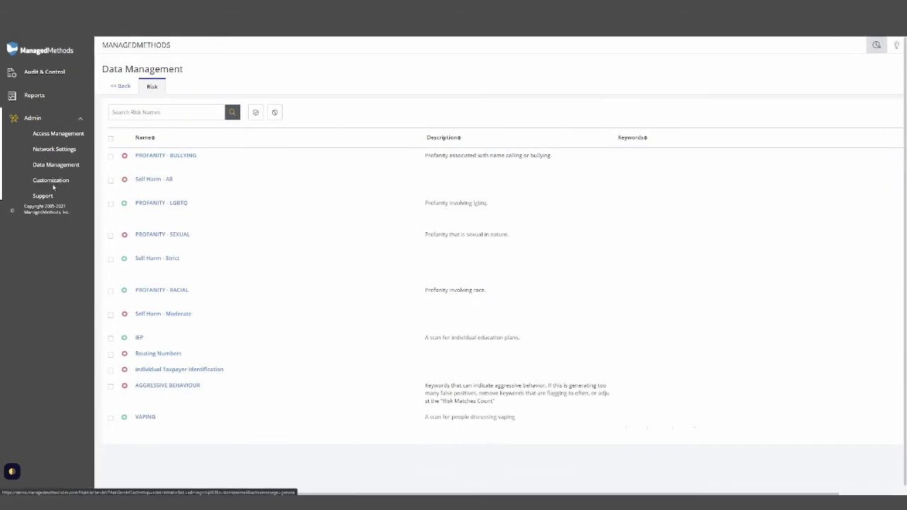
left_click(52, 182)
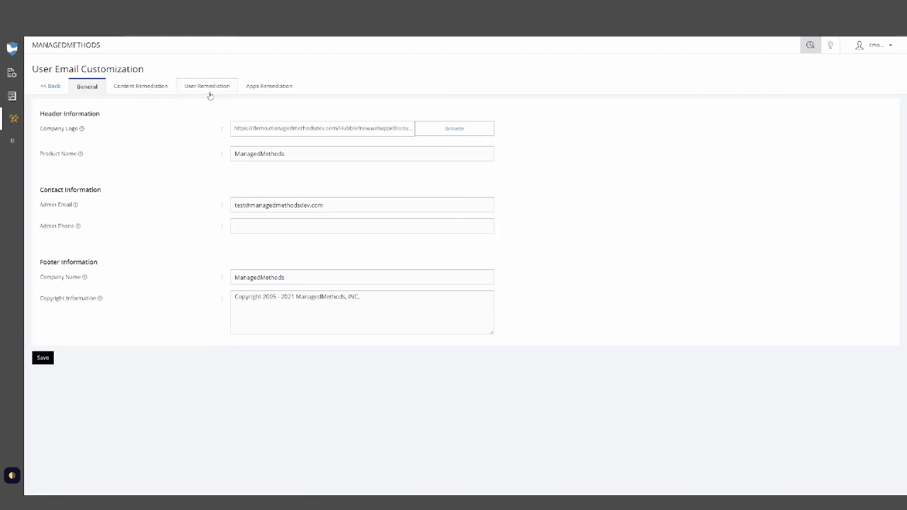
left_click(163, 92)
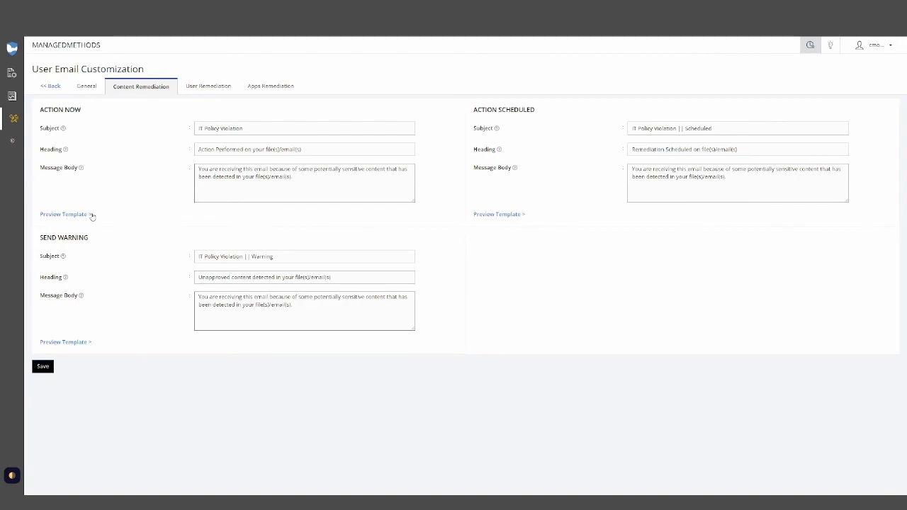
left_click(71, 343)
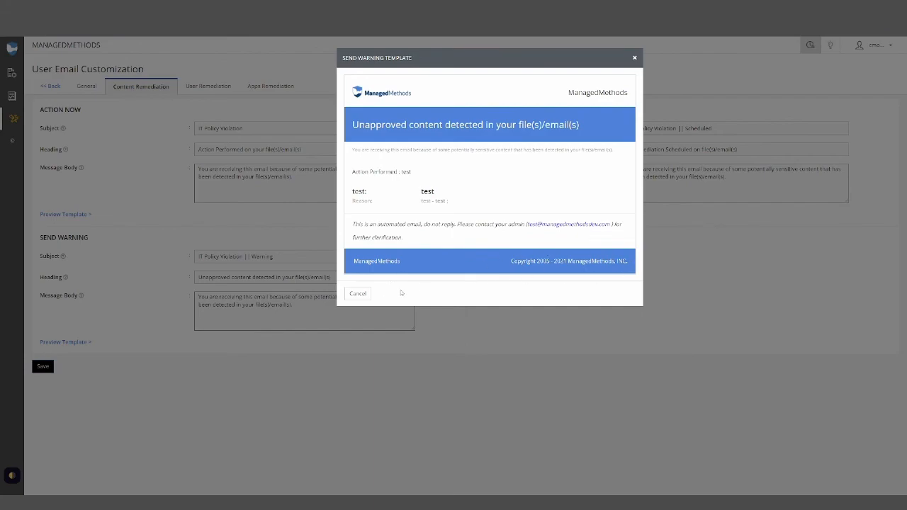
left_click(363, 295)
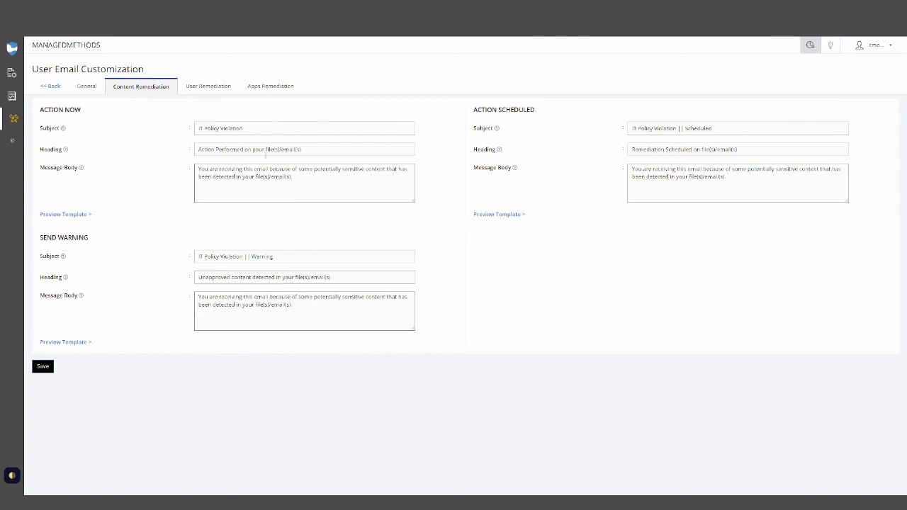
Step: View the User Remediation and Apps Remediation email templates, and return to the Admin summary
left_click(212, 94)
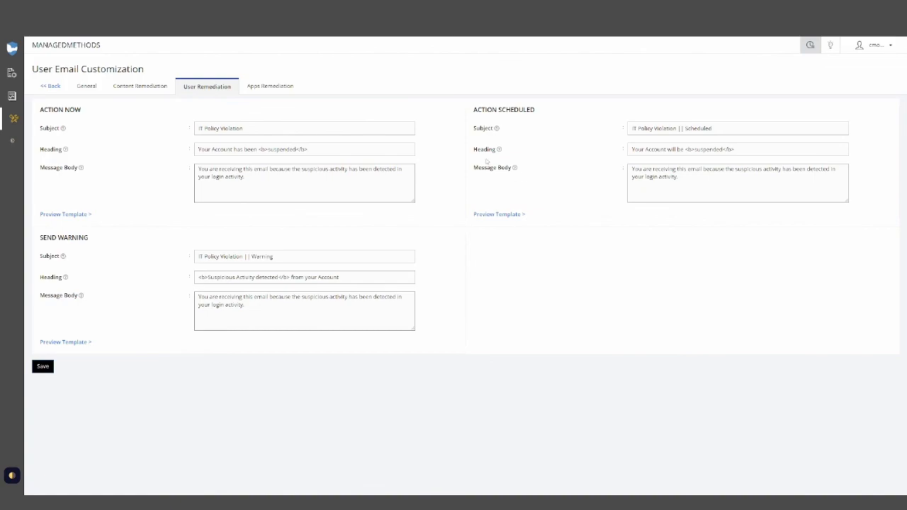
left_click(263, 90)
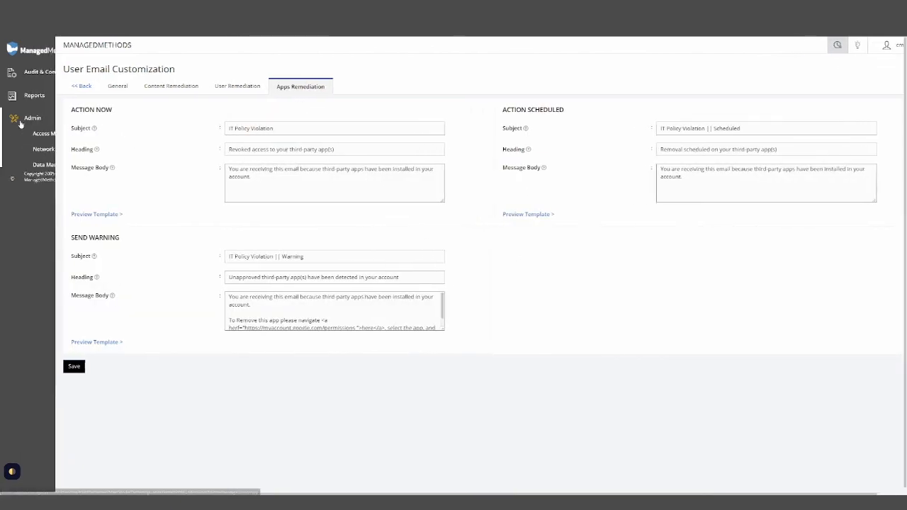
left_click(27, 123)
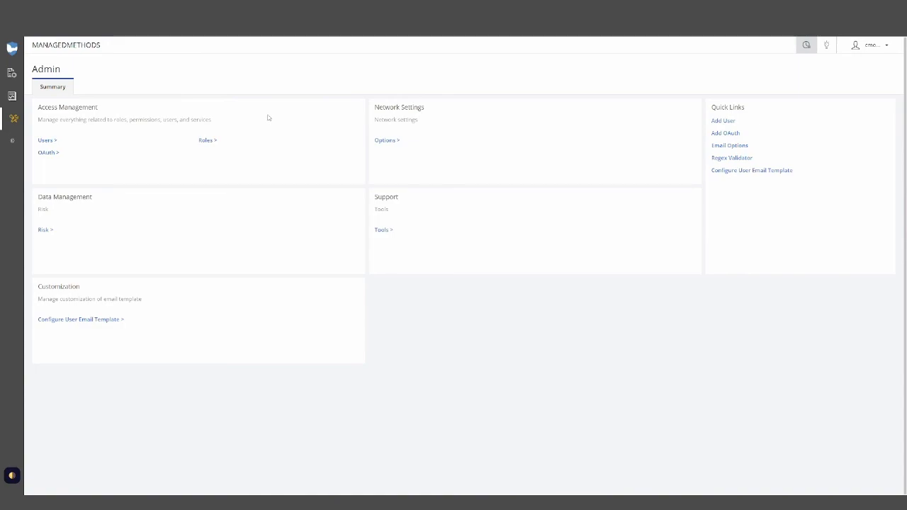